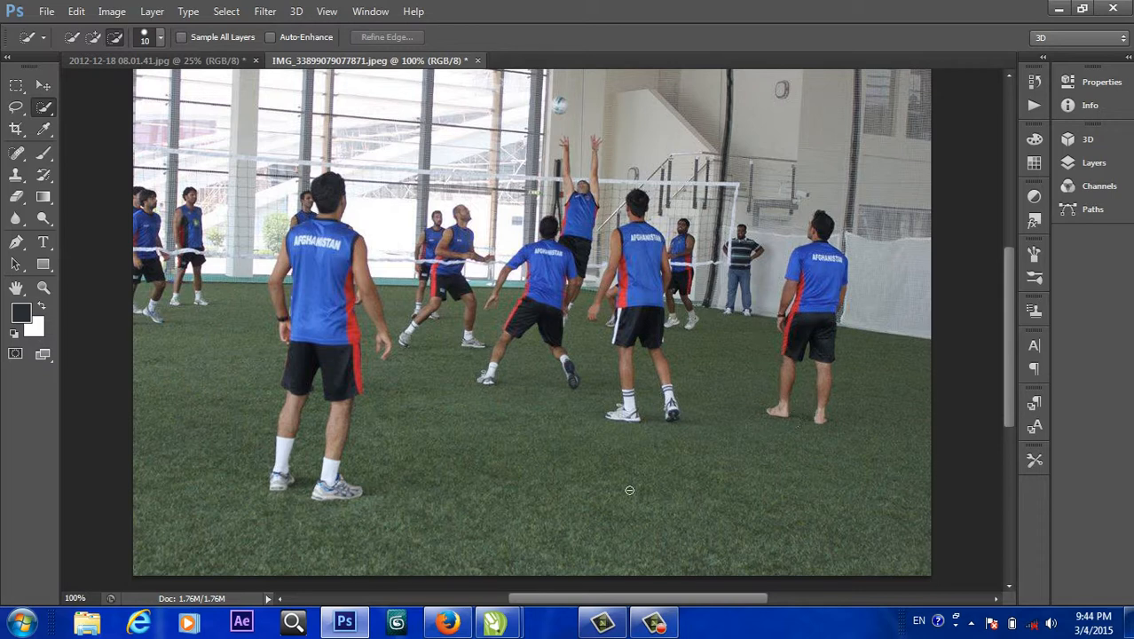
Select the barefoot player at the photo's right side with the Quick Selection tool, covering the head, shirt, arm, shorts and one leg
click(1093, 163)
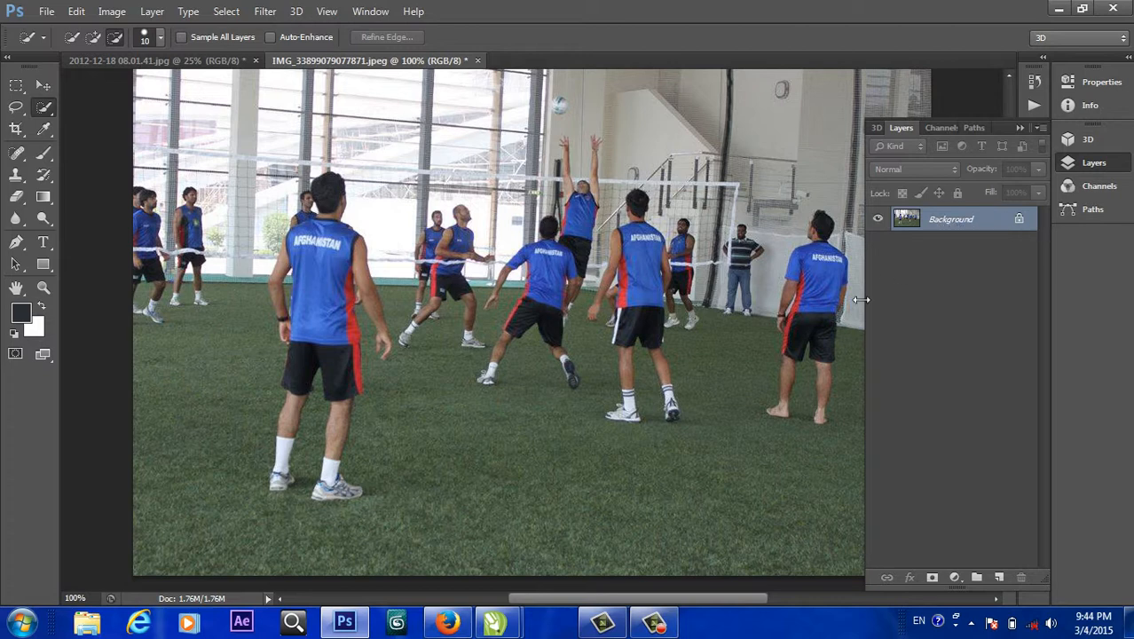
key(ctrl+plus)
key(ctrl+plus)
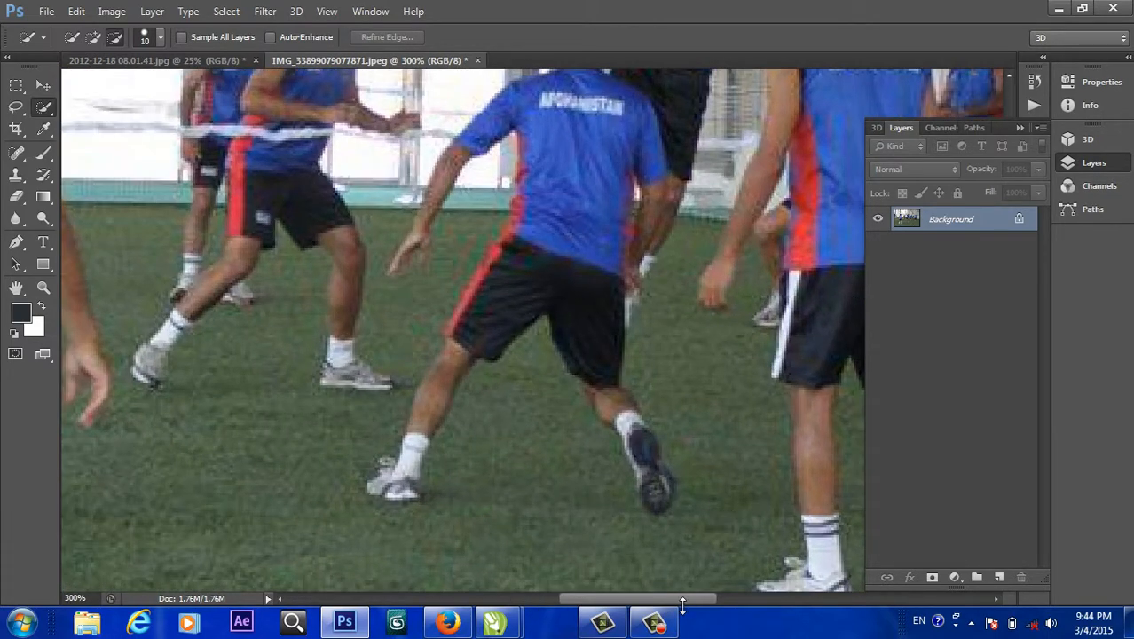
drag(683, 604, 810, 599)
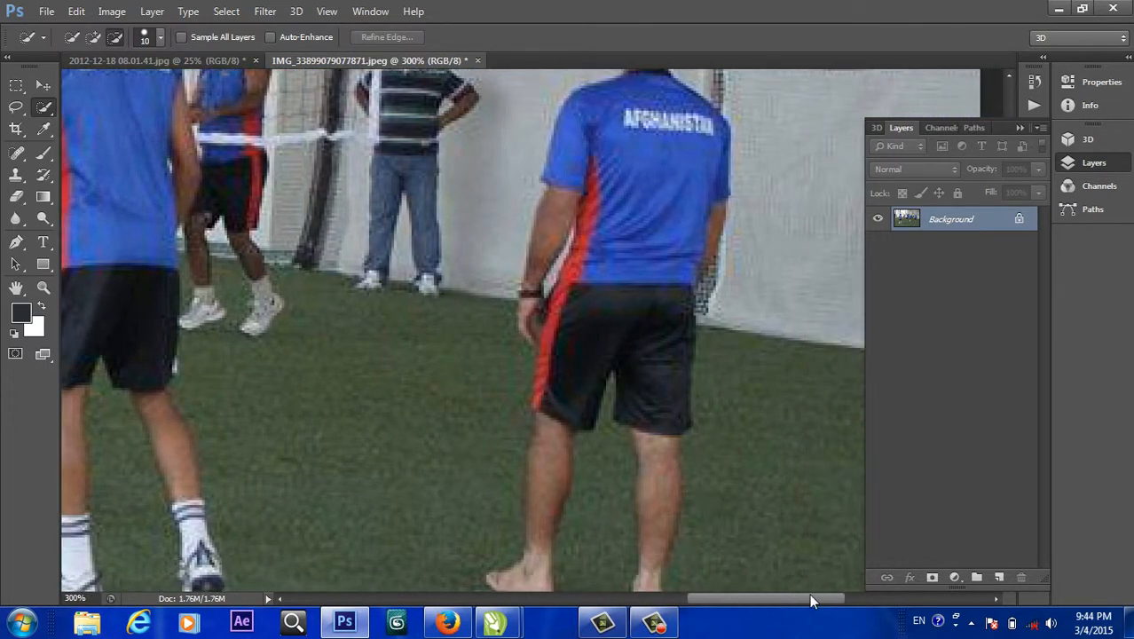
key(ctrl+minus)
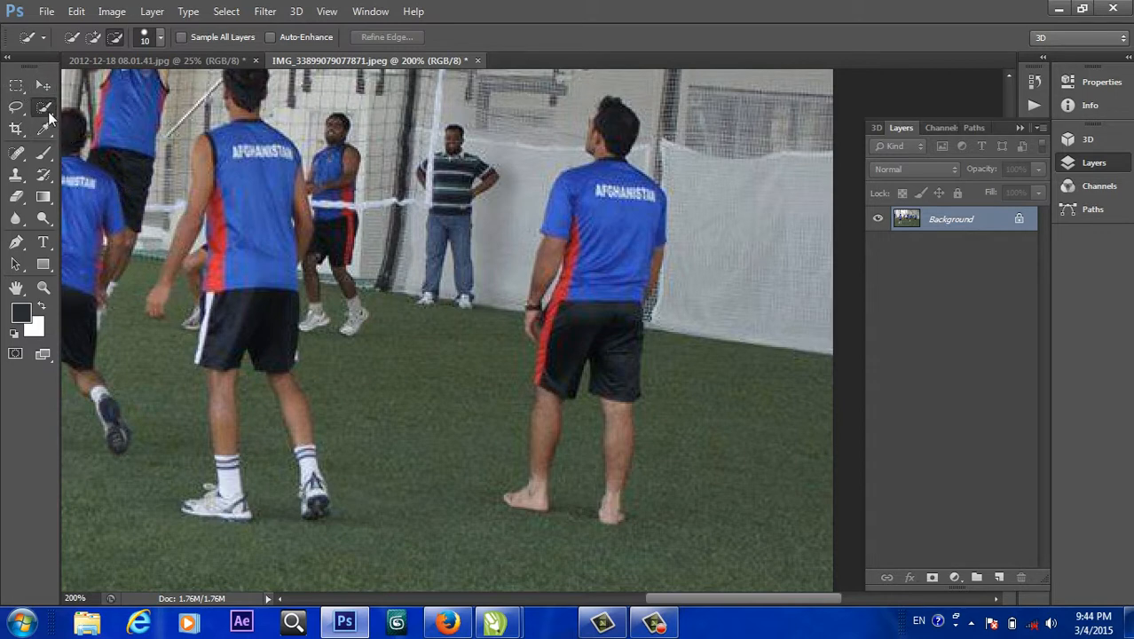
right_click(50, 112)
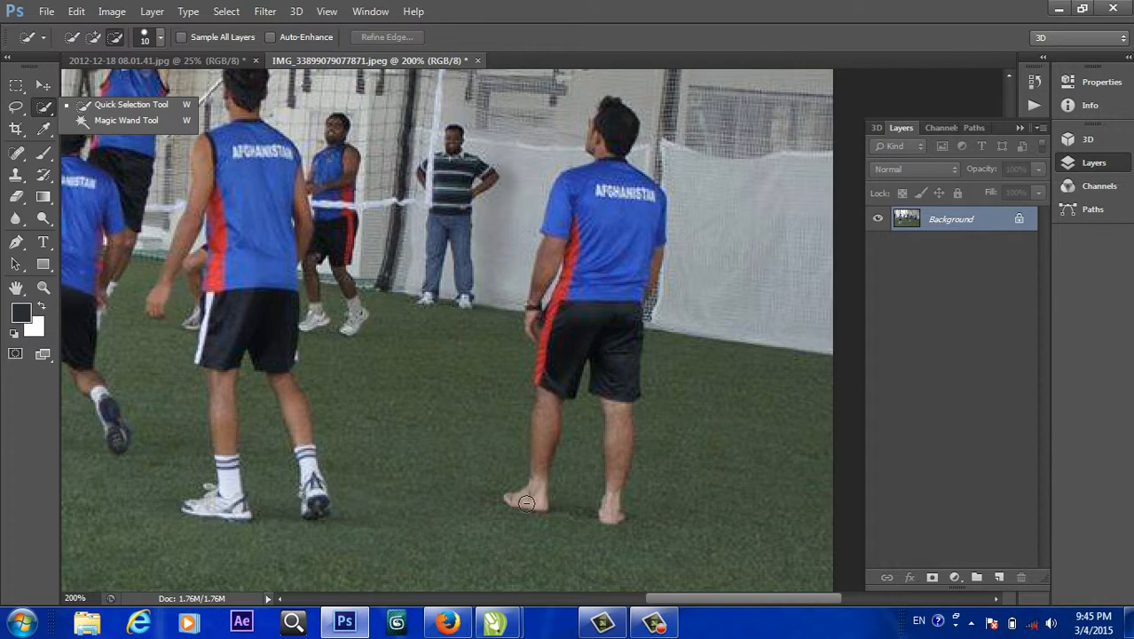
mouse_move(526, 501)
mouse_down()
mouse_move(546, 392)
mouse_move(598, 116)
mouse_up()
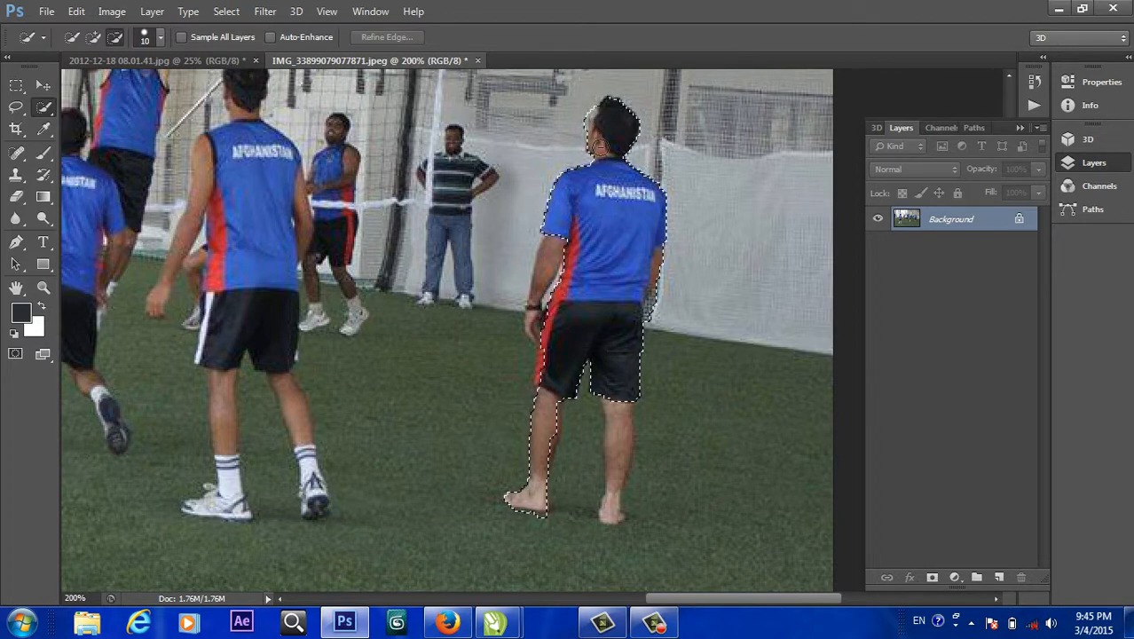
drag(553, 246, 532, 325)
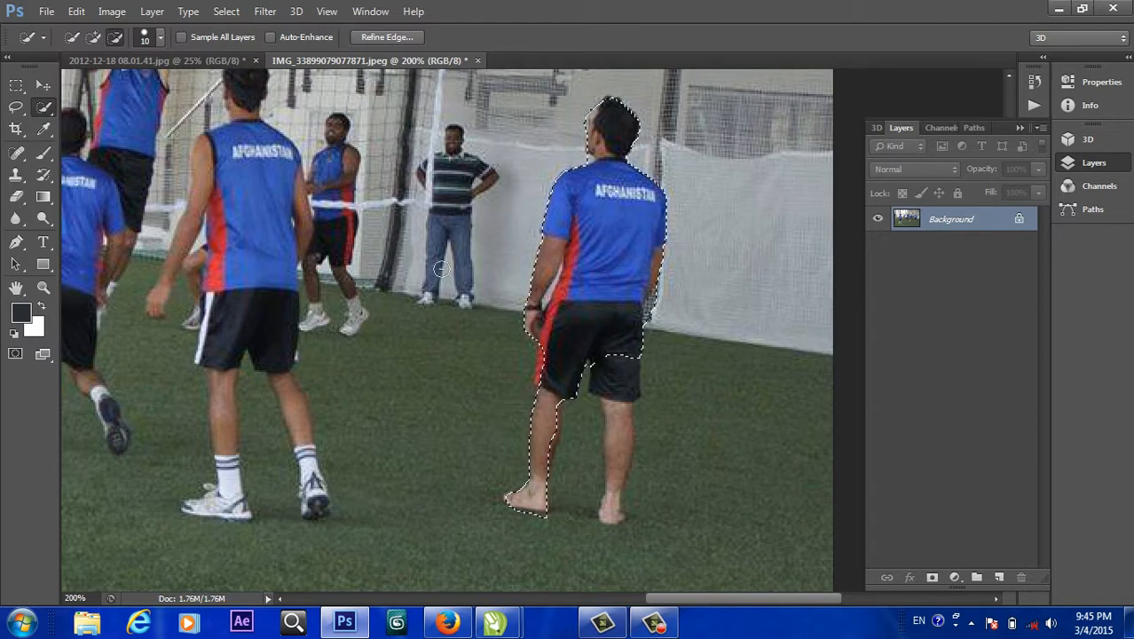
Add the player's remaining leg to the selection and subtract the grass between the legs
click(93, 37)
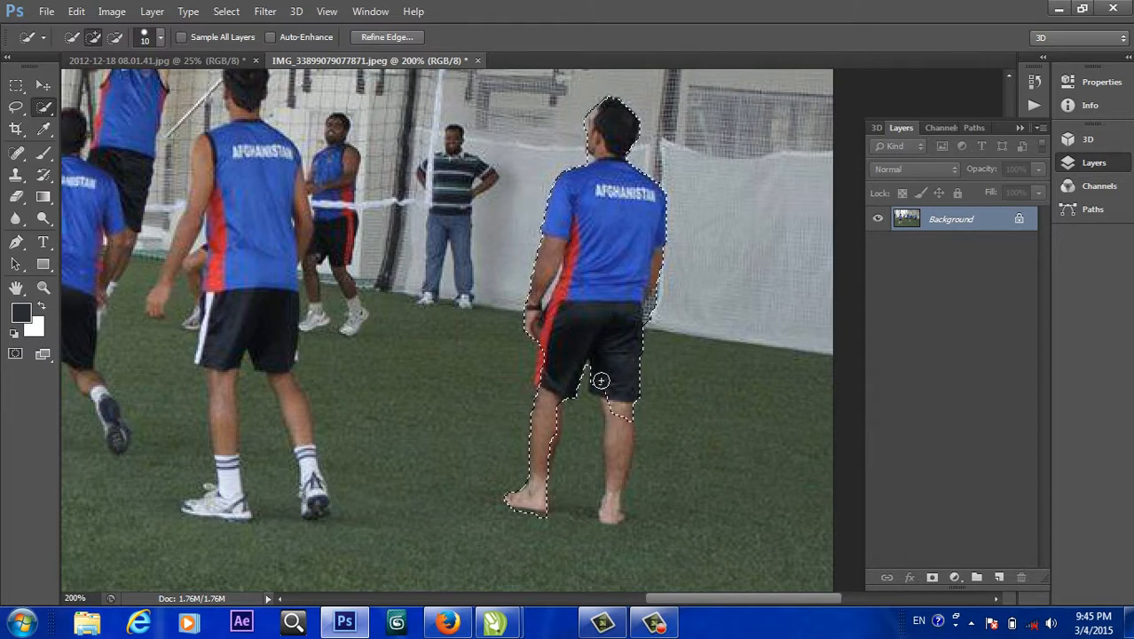
mouse_move(616, 414)
mouse_down()
mouse_move(615, 504)
mouse_move(620, 467)
mouse_up()
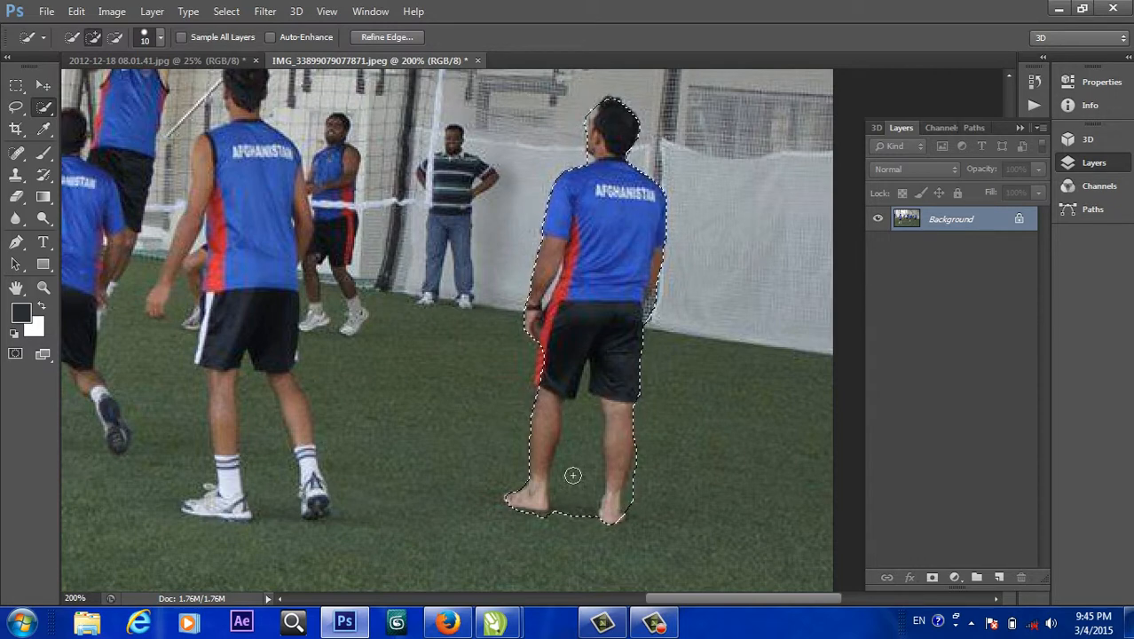
click(114, 39)
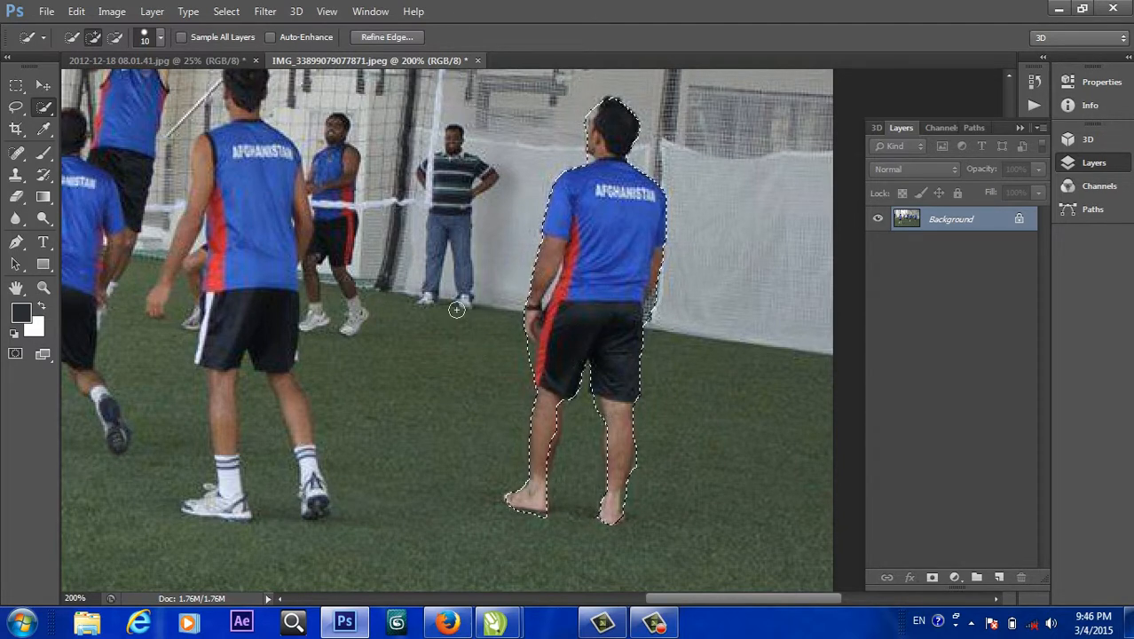
Expand the selection around the barefoot player by 5 pixels
click(227, 11)
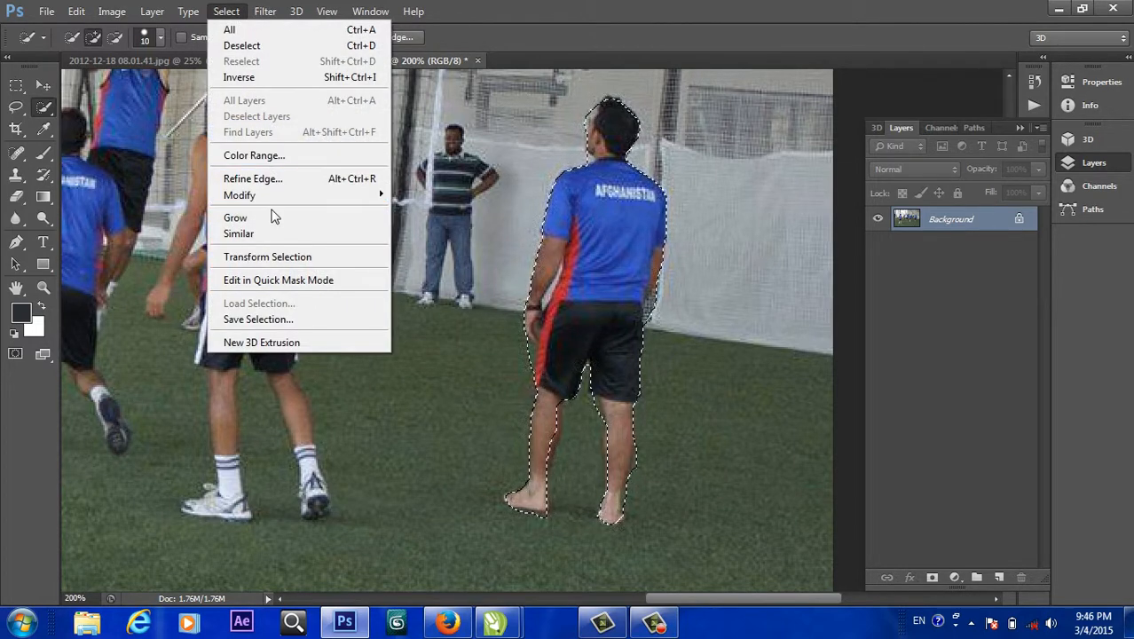
mouse_move(279, 195)
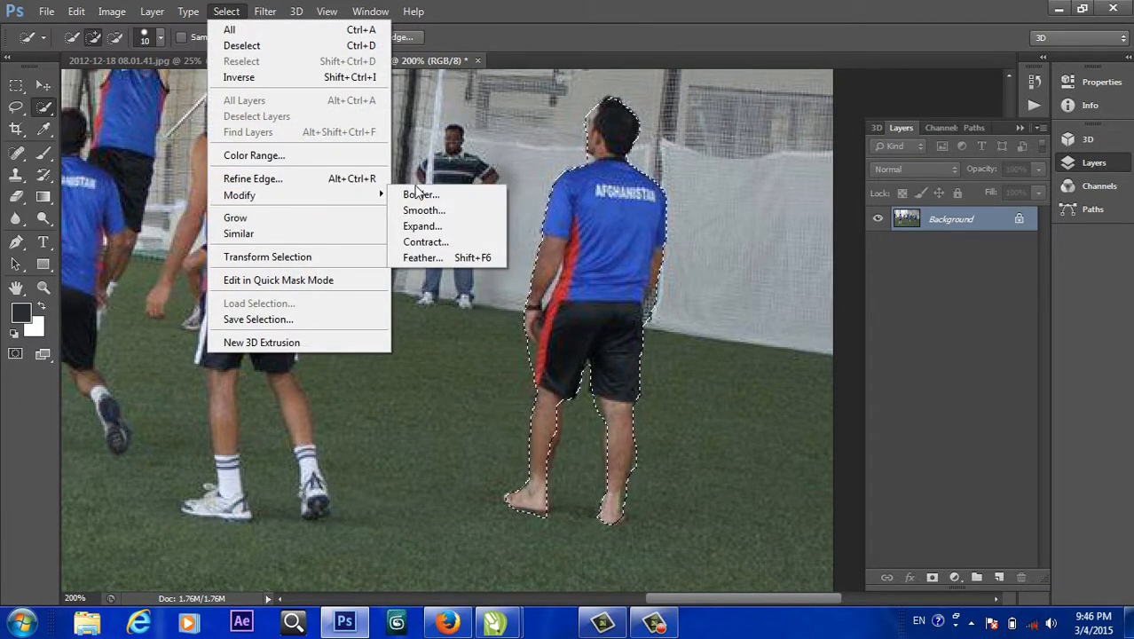
click(430, 224)
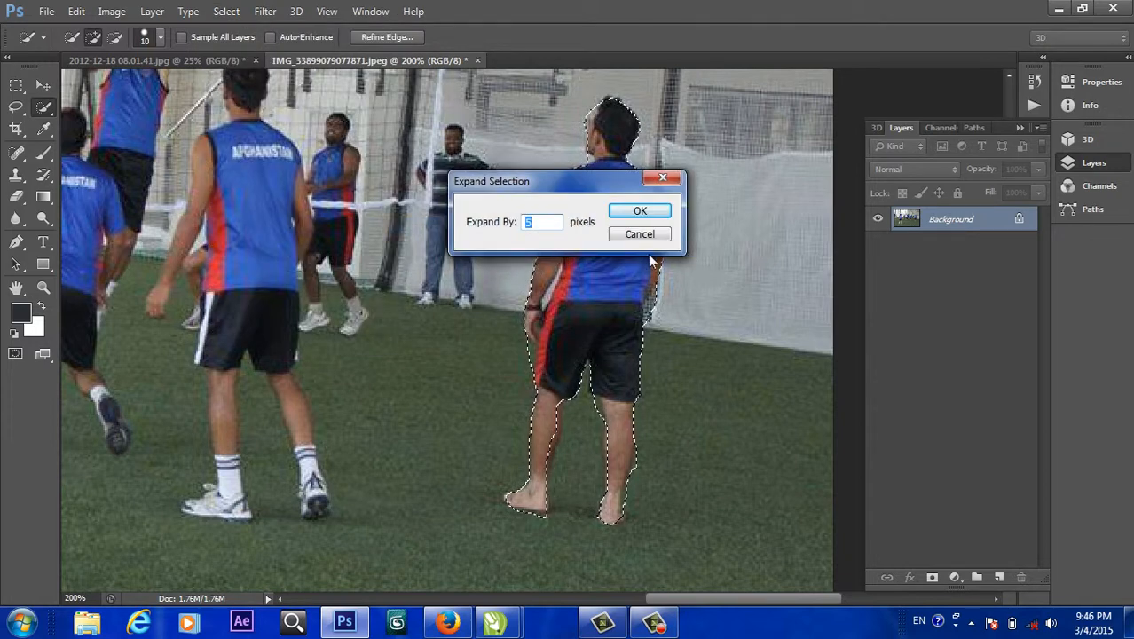
drag(603, 177, 362, 215)
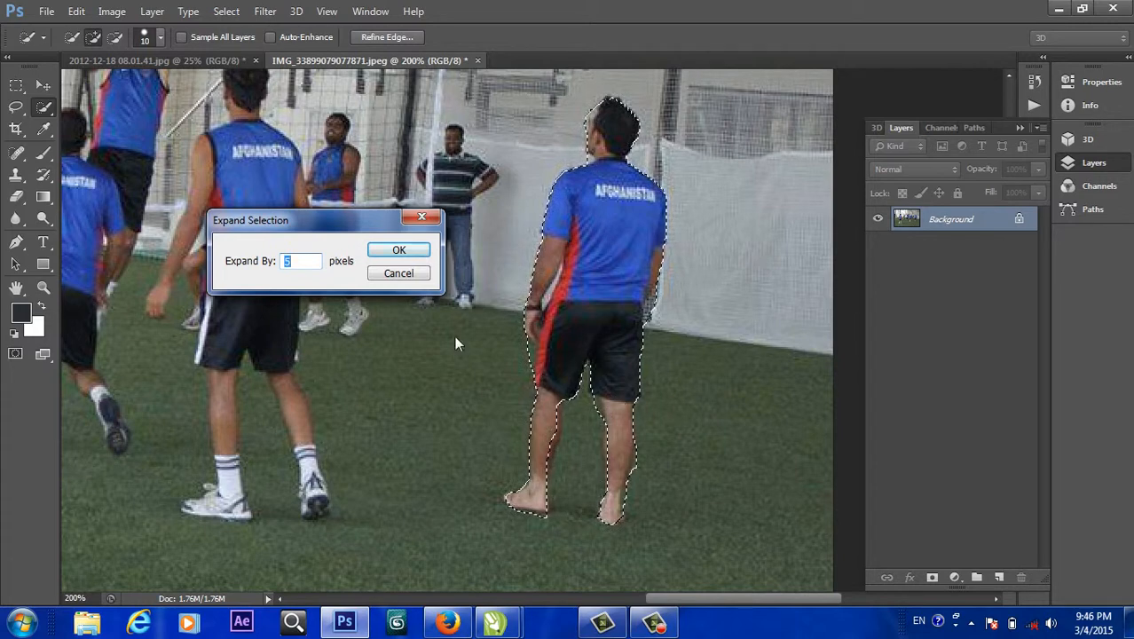
click(398, 251)
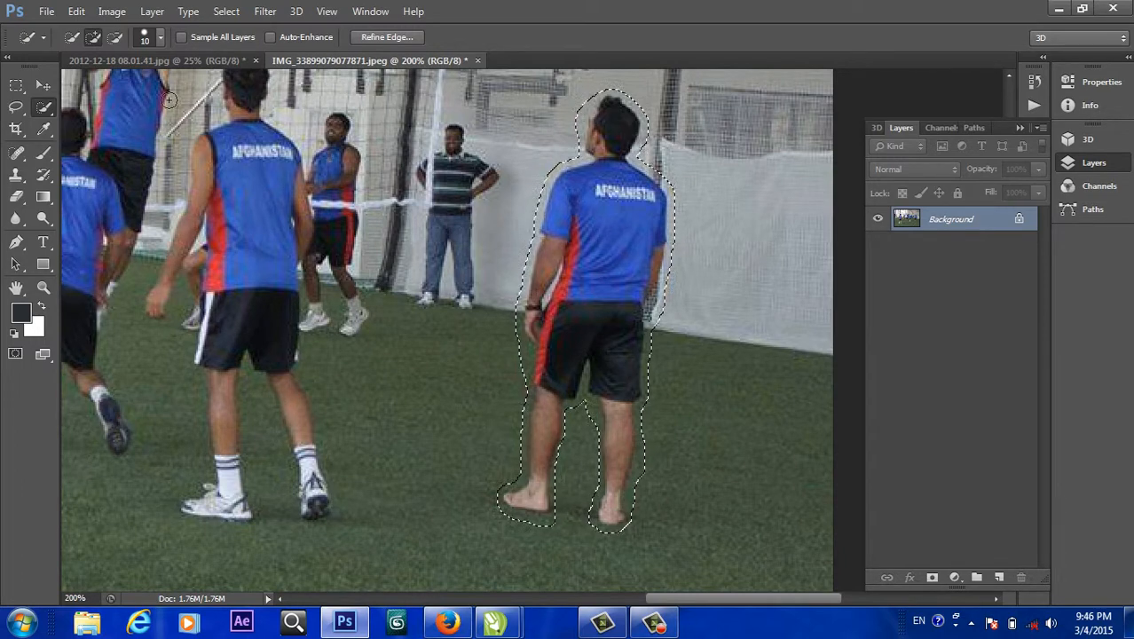
Fill the selected player with Content-Aware contents in Normal mode at 100% opacity, and deselect
click(77, 10)
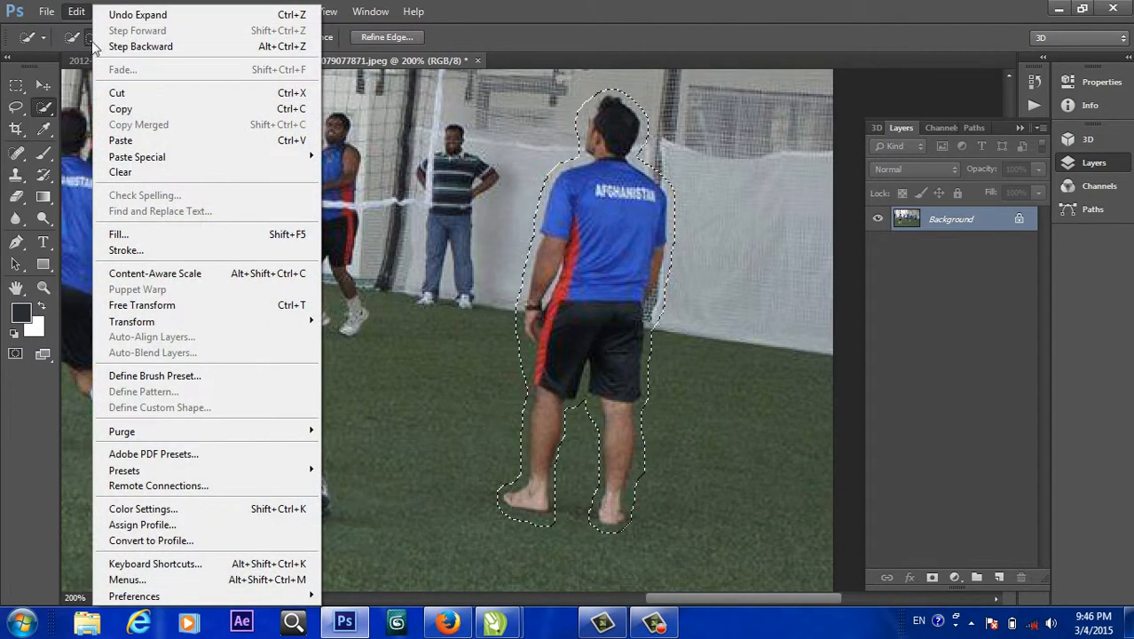
click(140, 235)
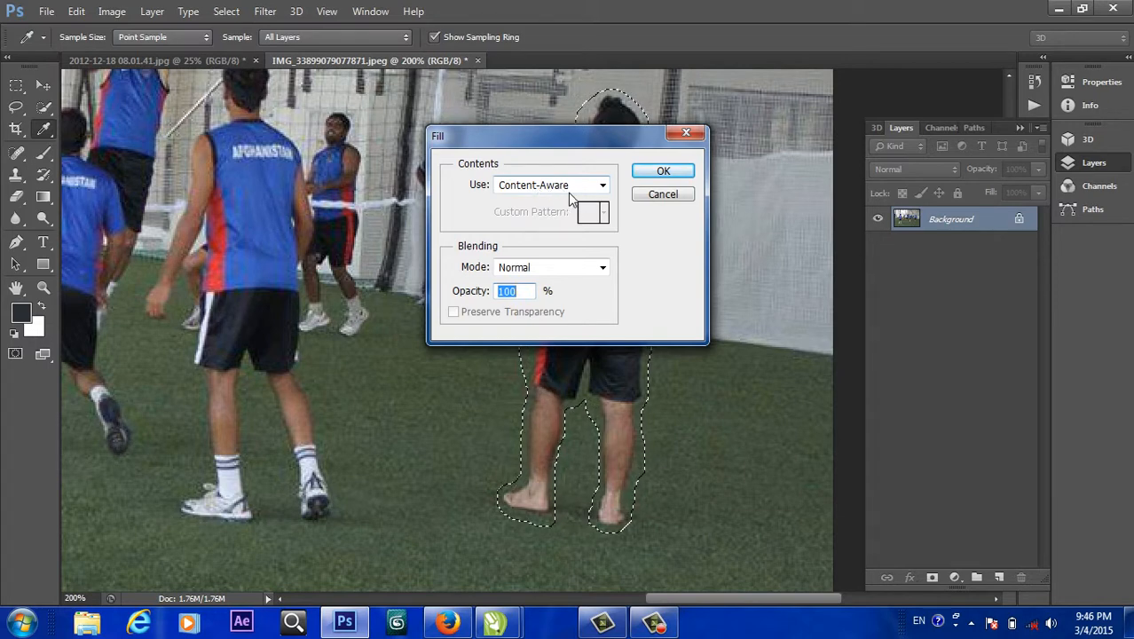
click(663, 171)
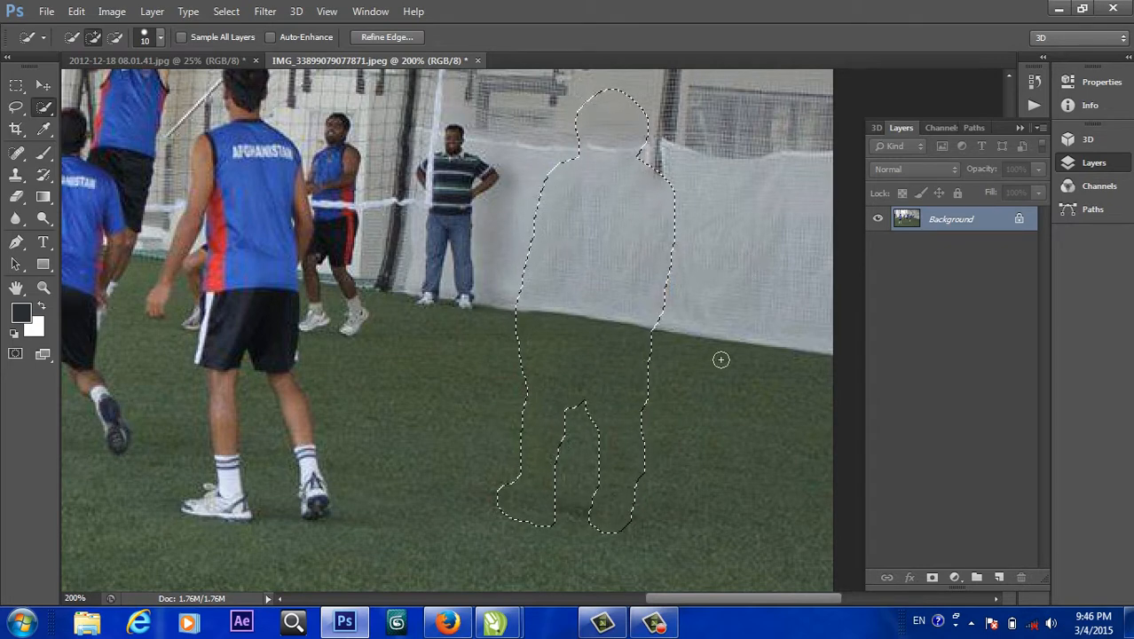
key(ctrl+d)
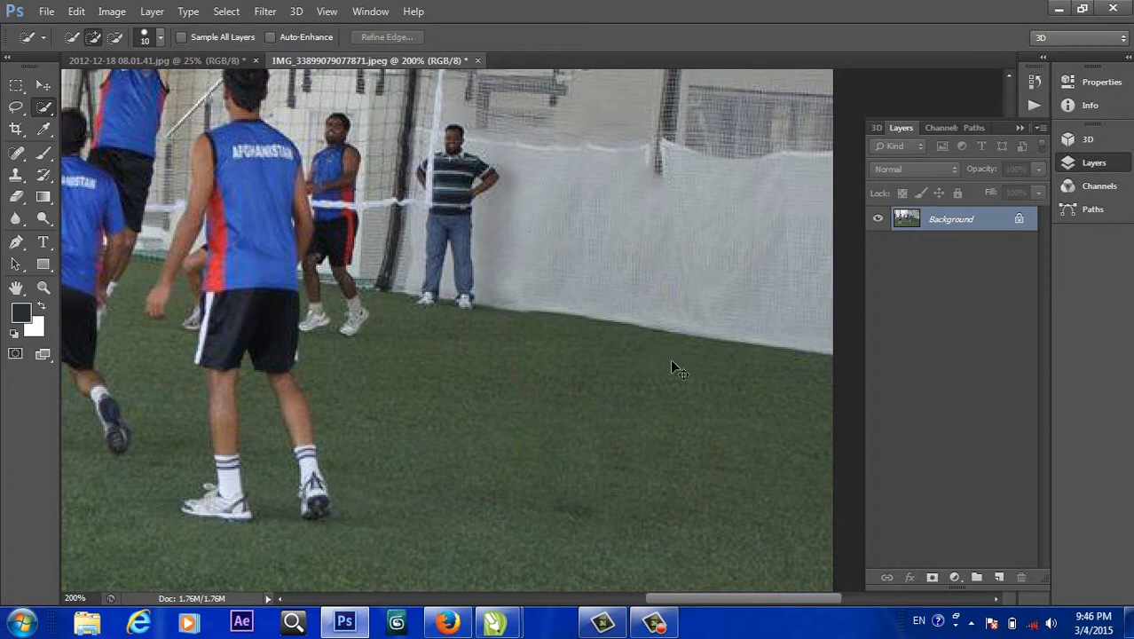
Compare the whole photo with and without the player by undoing and redoing the fill, and clear the selection again
key(ctrl+minus)
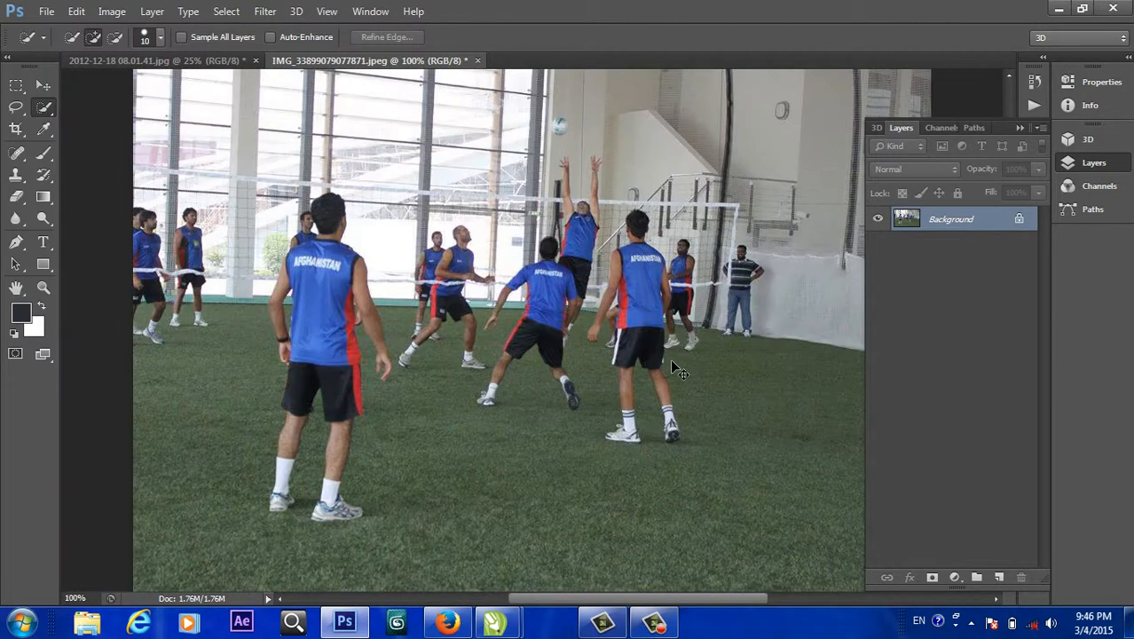
key(ctrl+minus)
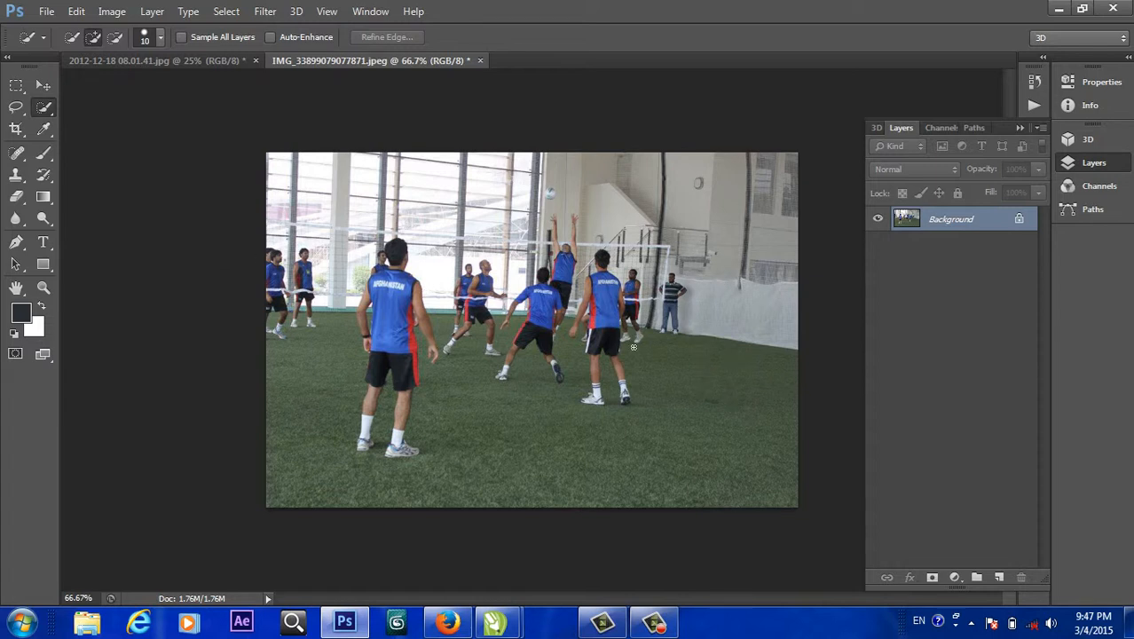
mouse_move(633, 615)
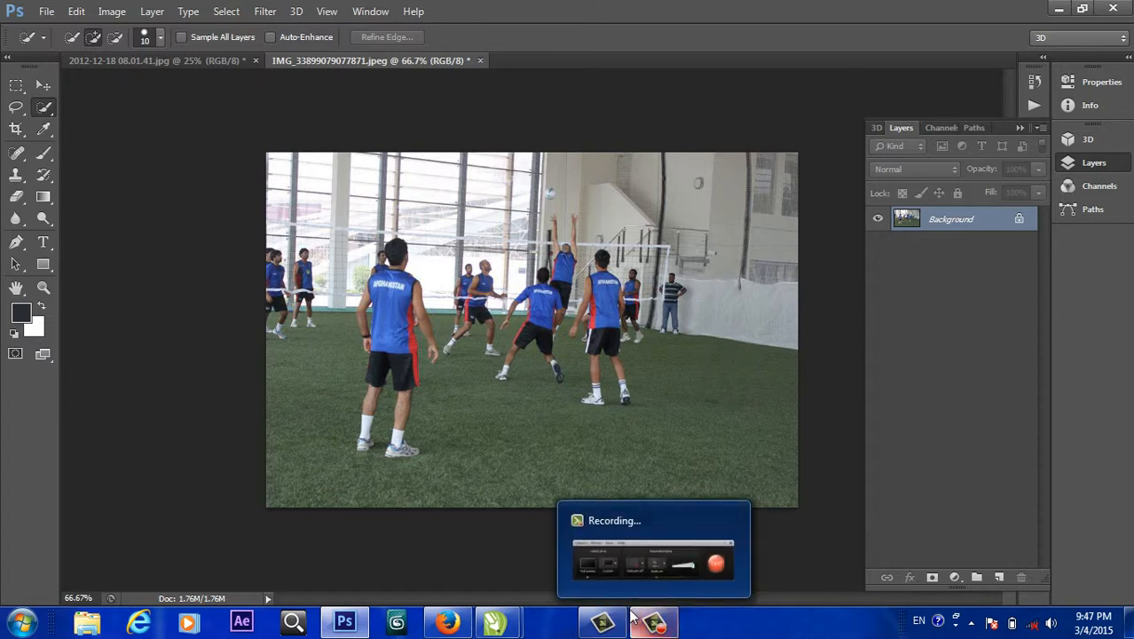
key(ctrl+plus)
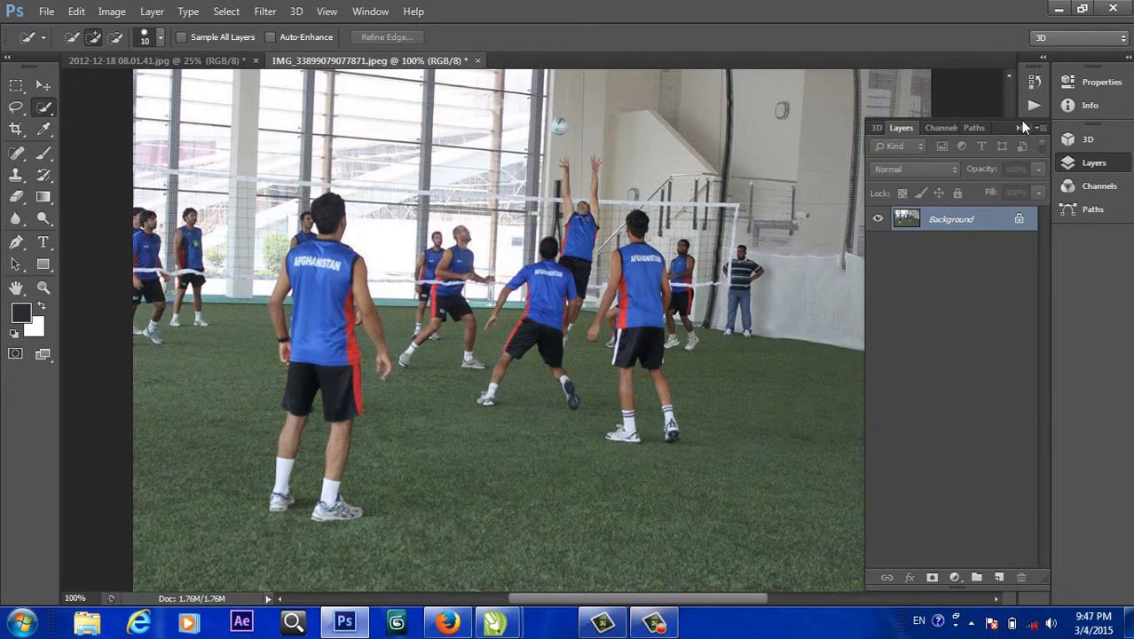
click(1019, 127)
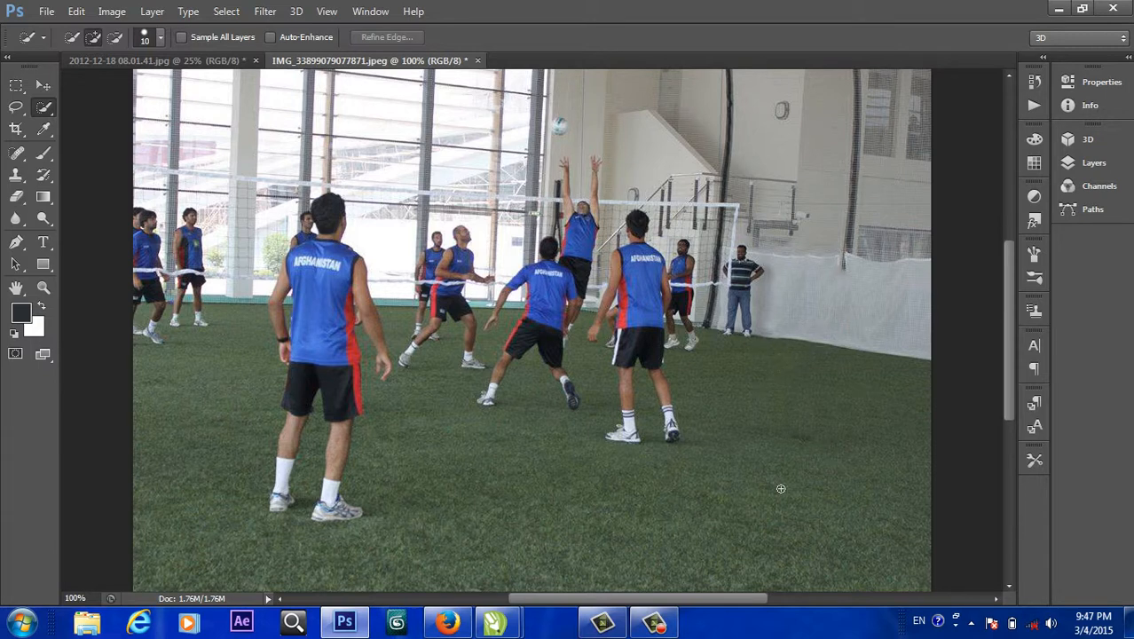
key(ctrl+z)
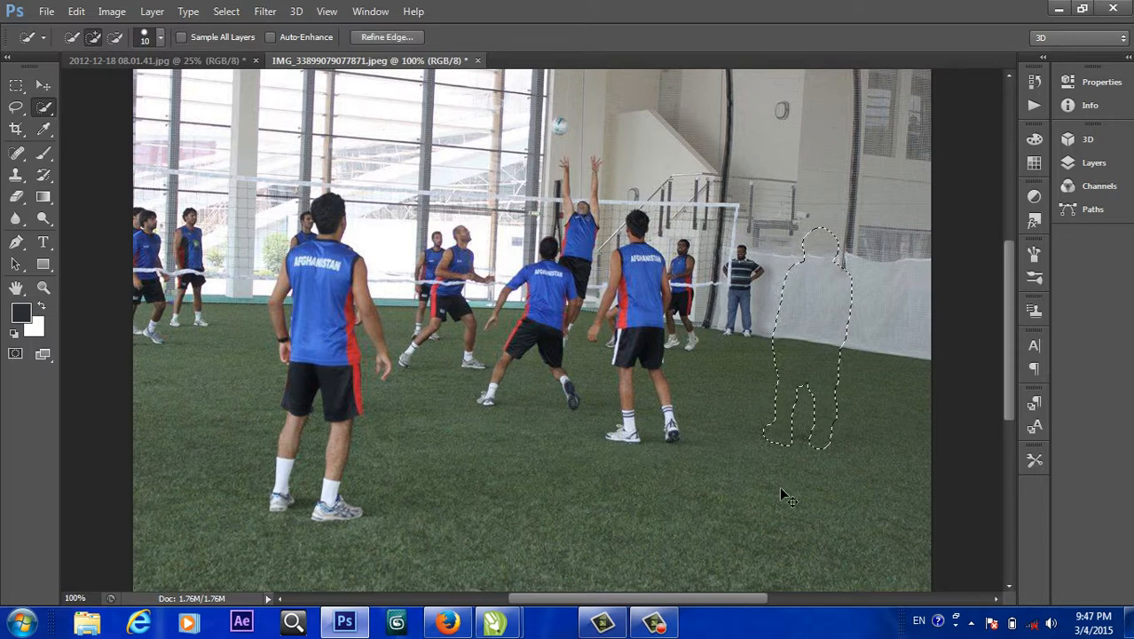
key(ctrl+alt+z)
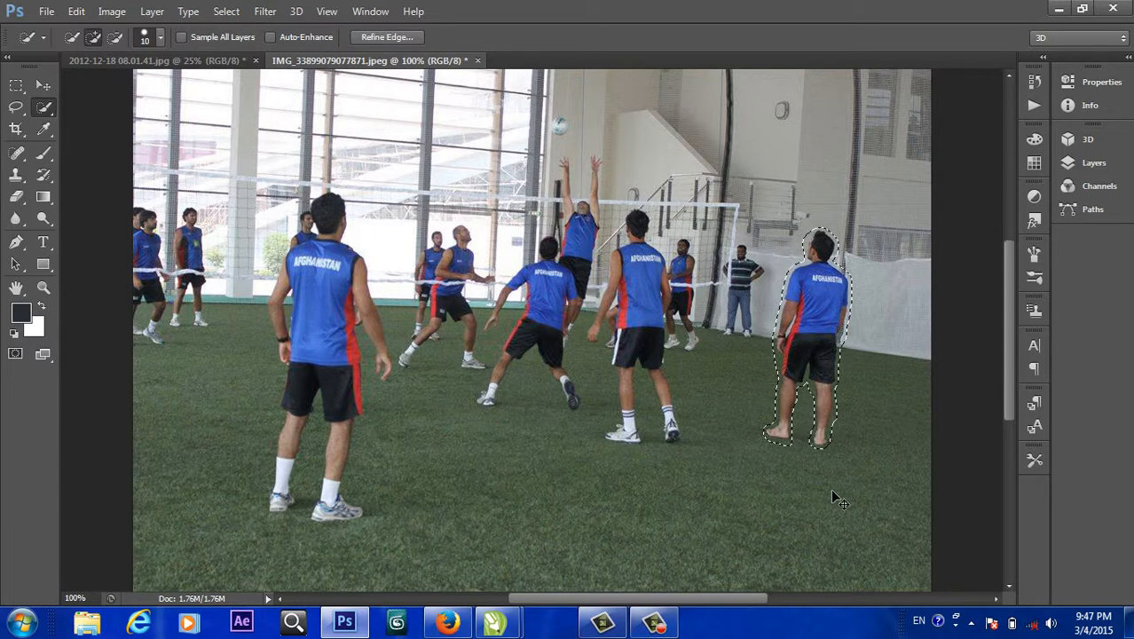
key(ctrl+shift+z)
key(ctrl+alt+z)
key(ctrl+shift+z)
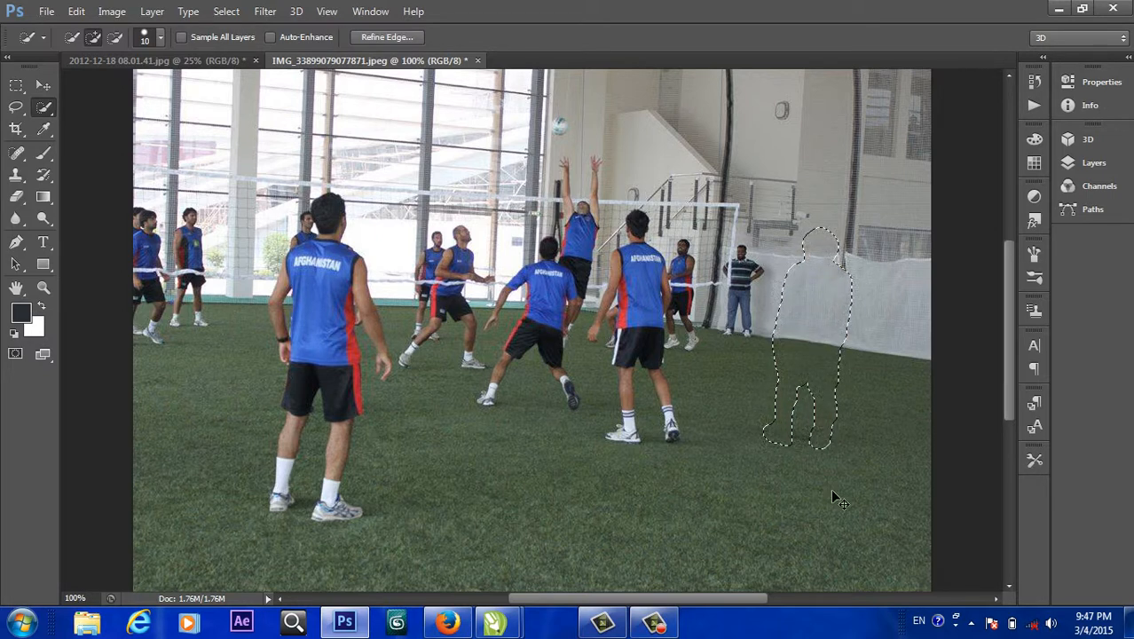
key(ctrl+d)
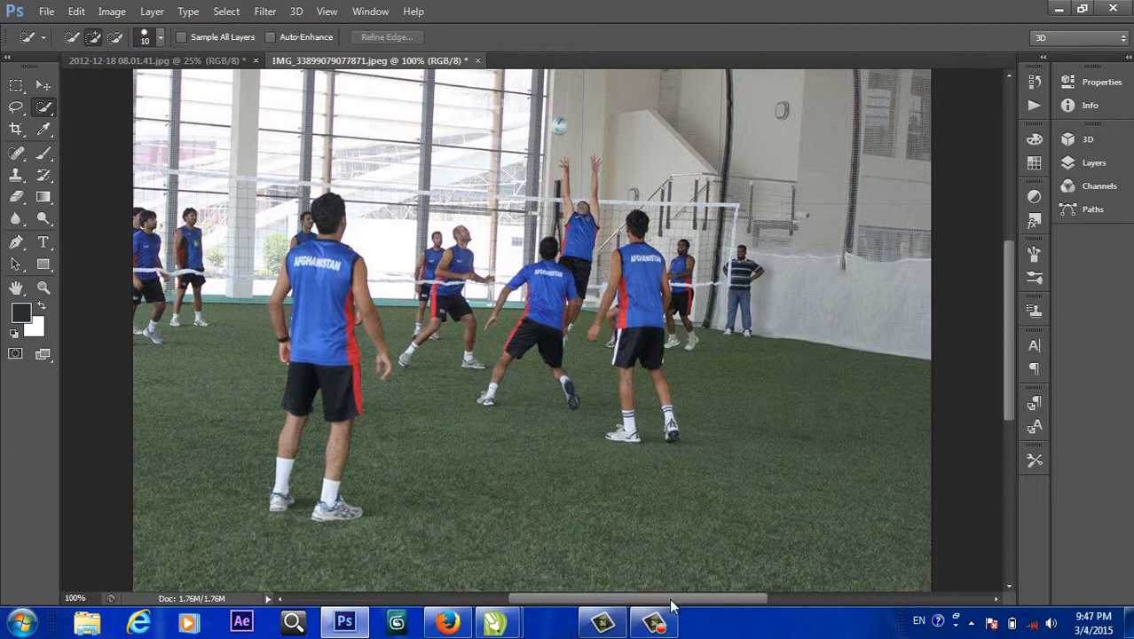
mouse_move(670, 600)
mouse_down()
mouse_move(524, 587)
mouse_move(723, 585)
mouse_move(650, 583)
mouse_move(661, 587)
mouse_up()
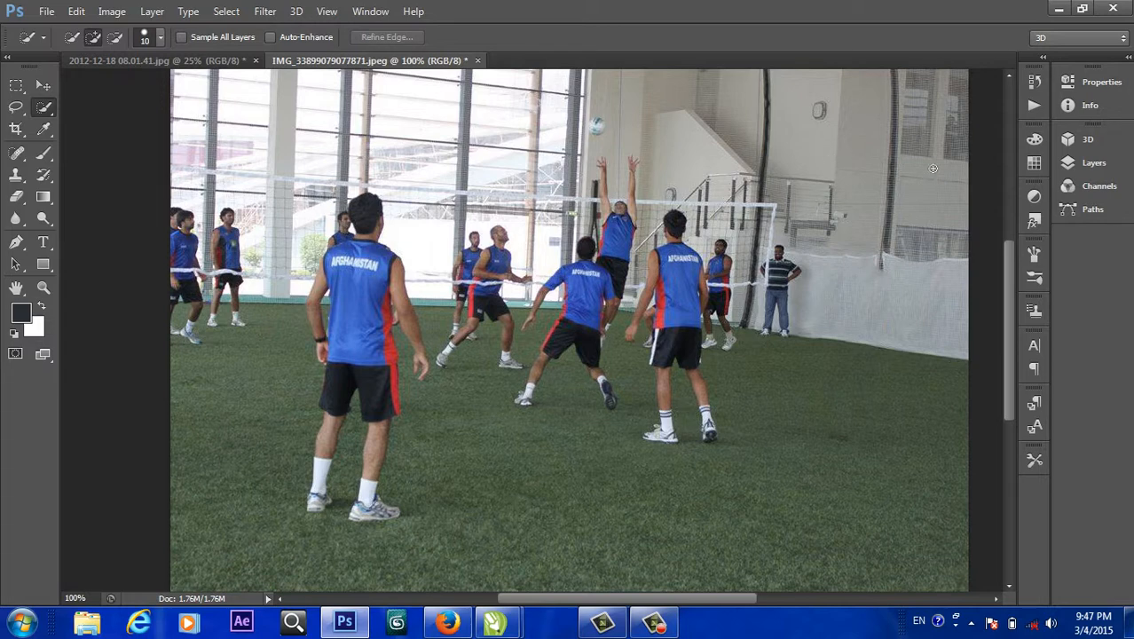
click(1057, 8)
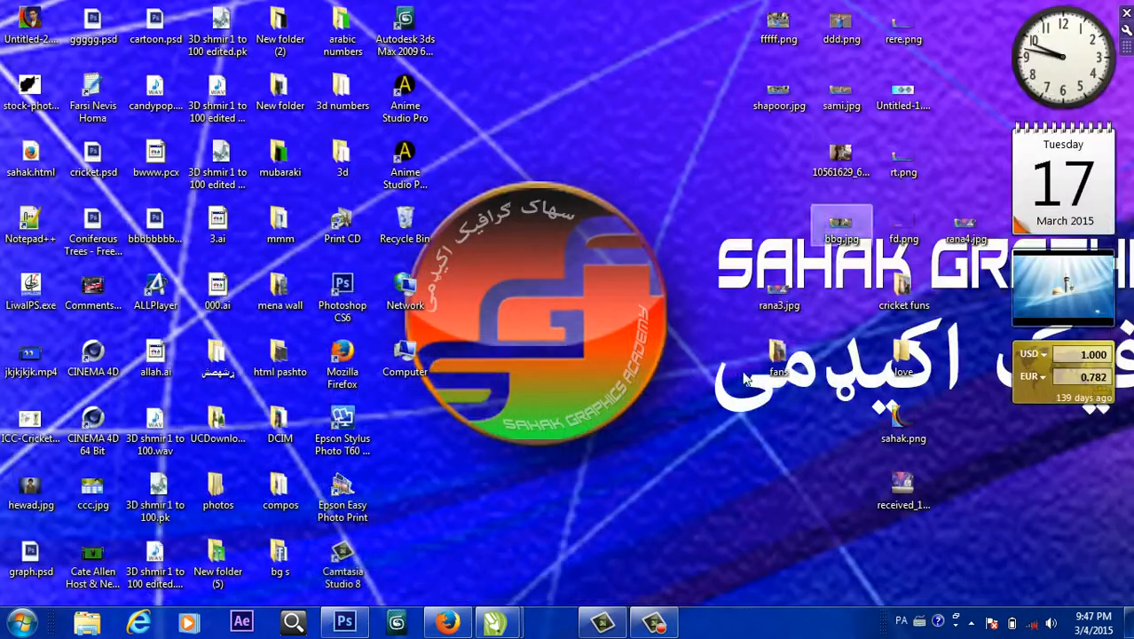
click(653, 623)
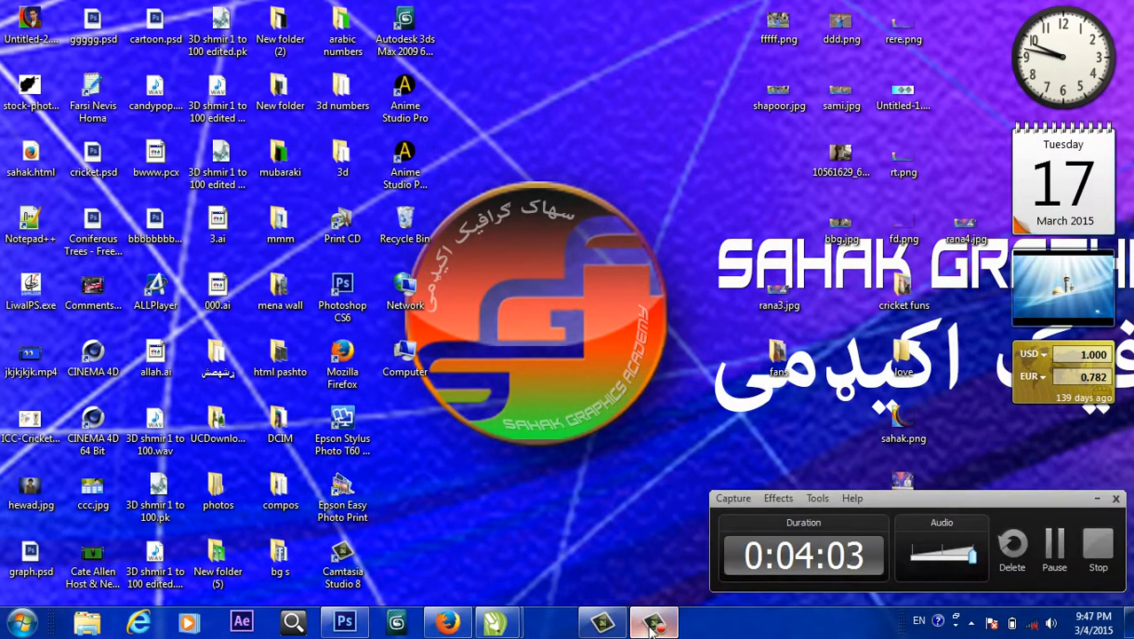